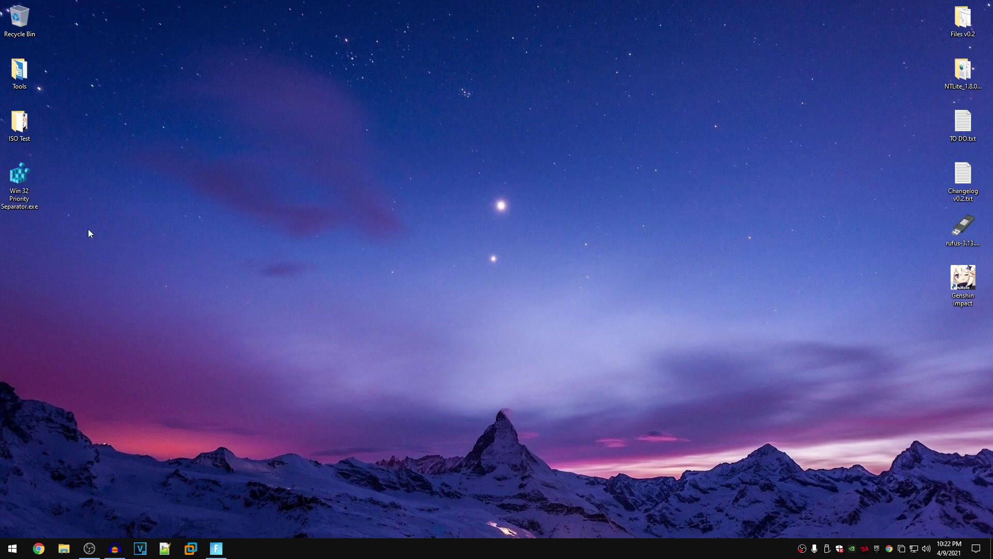
Move the Priority Separator shortcut toward the desktop centre and run it as administrator
{"action": "left_click_drag", "start_coordinate": [21, 191], "coordinate": [298, 146]}
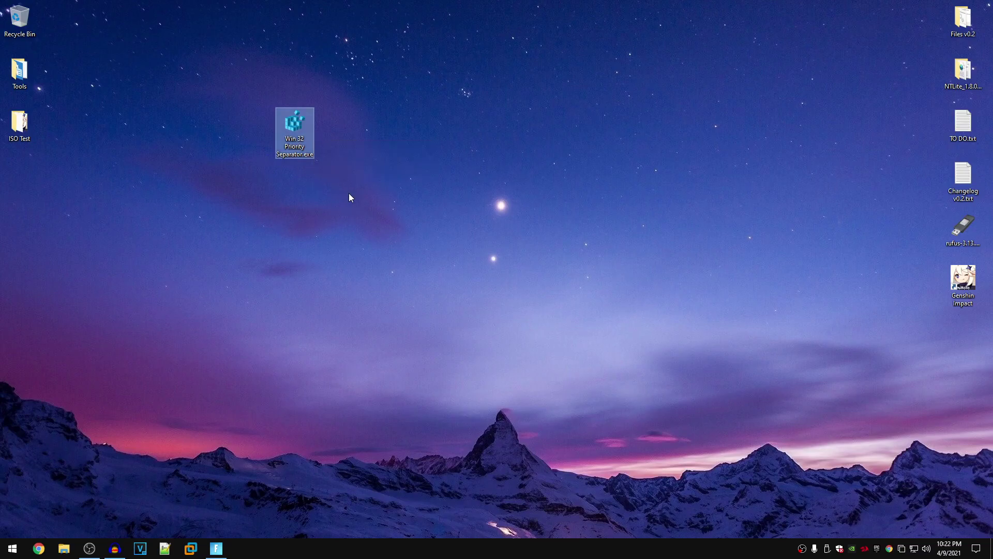
{"action": "right_click", "coordinate": [297, 136]}
{"action": "left_click", "coordinate": [356, 154]}
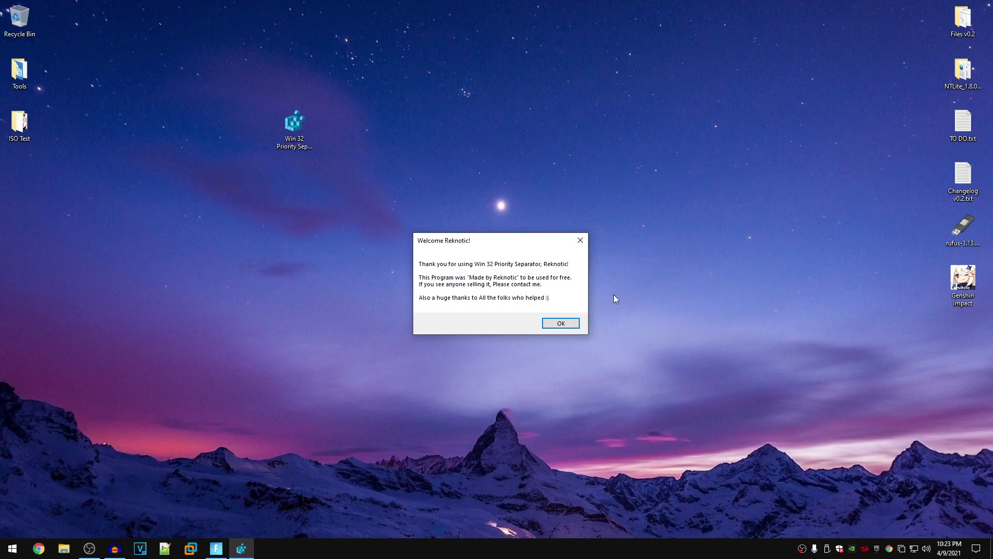
Dismiss the welcome message and nudge the separator window slightly upward
{"action": "left_click", "coordinate": [561, 323]}
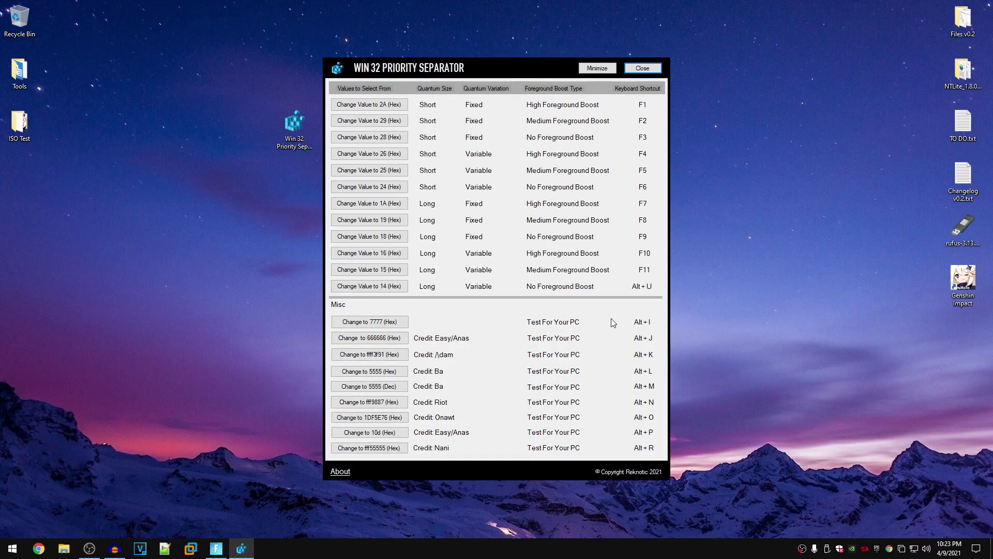
{"action": "left_click_drag", "start_coordinate": [508, 72], "coordinate": [505, 52]}
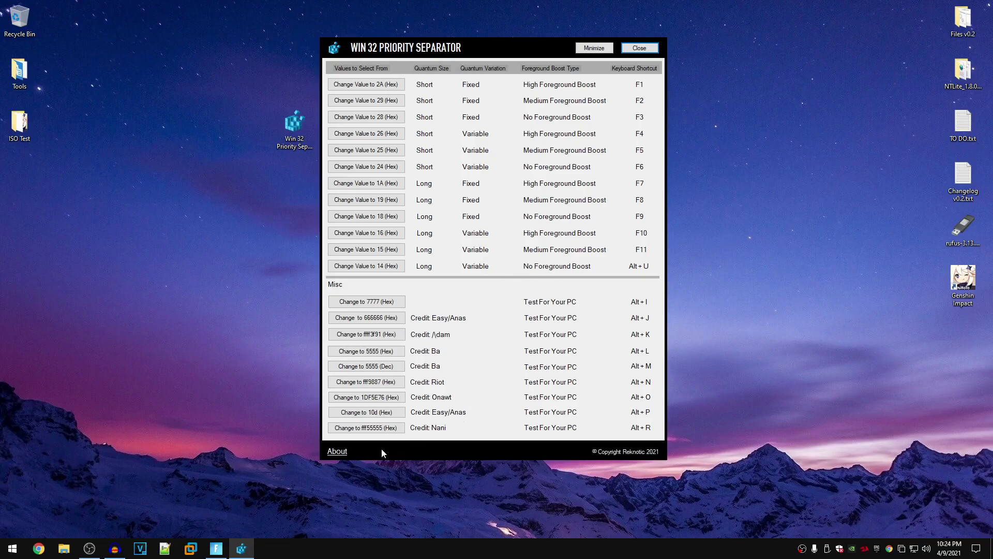
{"action": "left_click", "coordinate": [337, 452]}
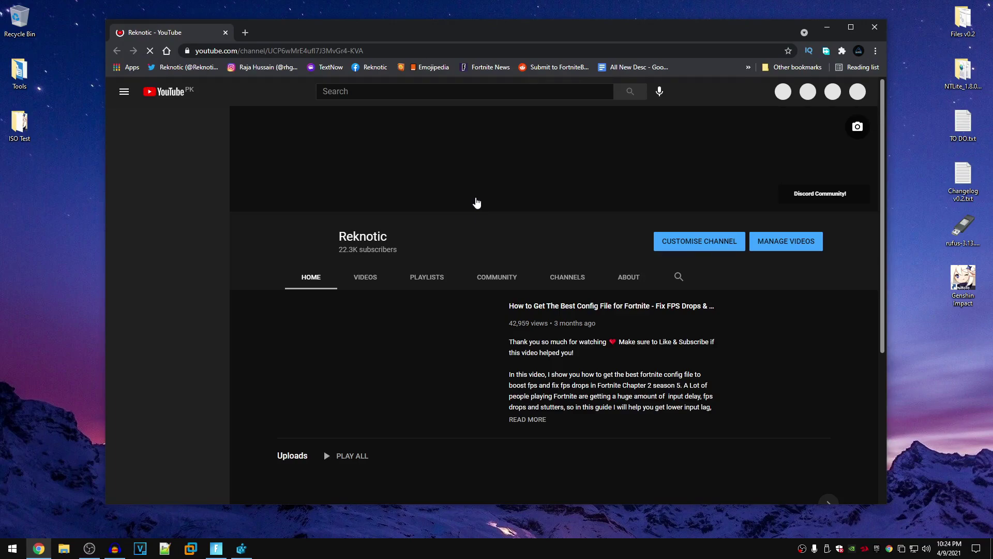
{"action": "left_click", "coordinate": [875, 26]}
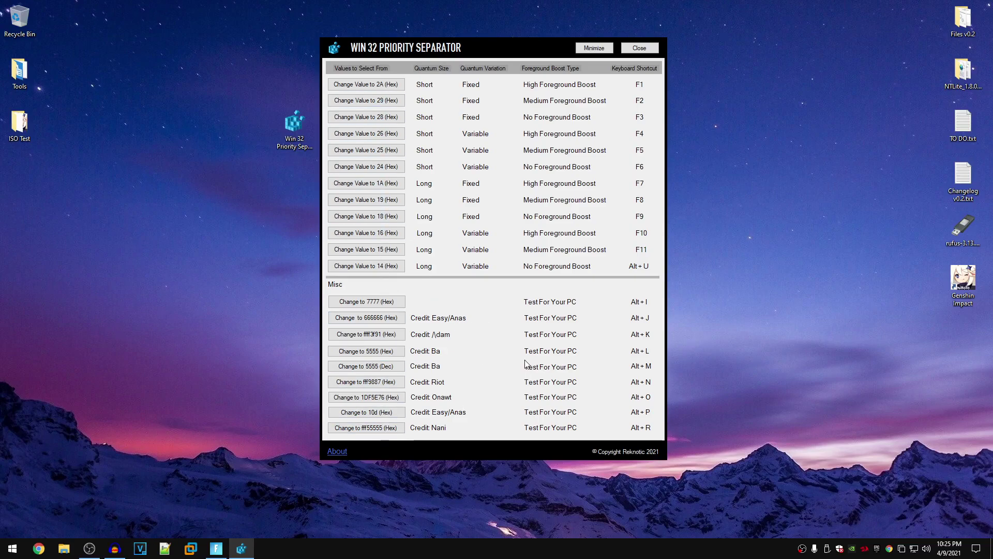
Set Win32 priority separation to 14 Hex, confirm it, and shift the window right
{"action": "left_click", "coordinate": [395, 272]}
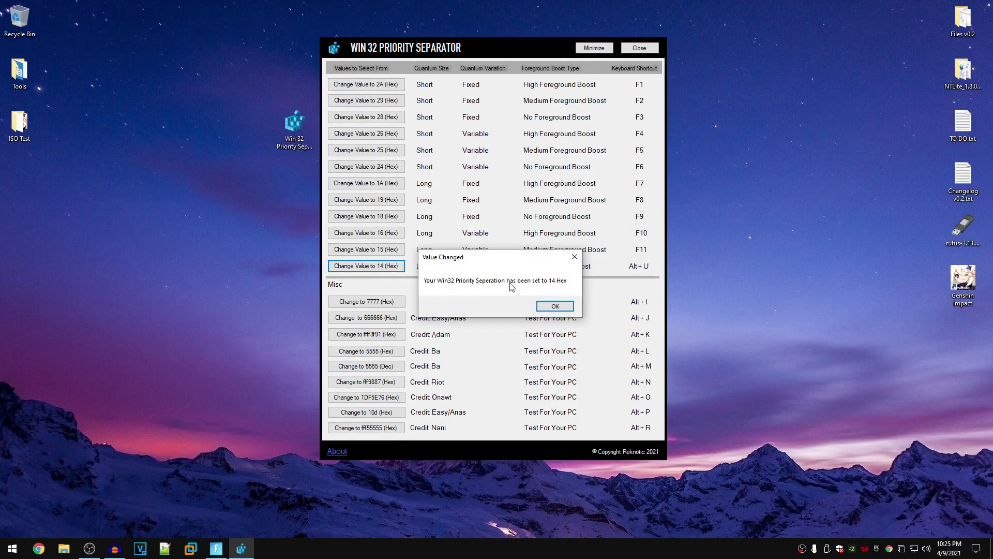
{"action": "left_click", "coordinate": [555, 305]}
{"action": "left_click_drag", "start_coordinate": [509, 46], "coordinate": [538, 43]}
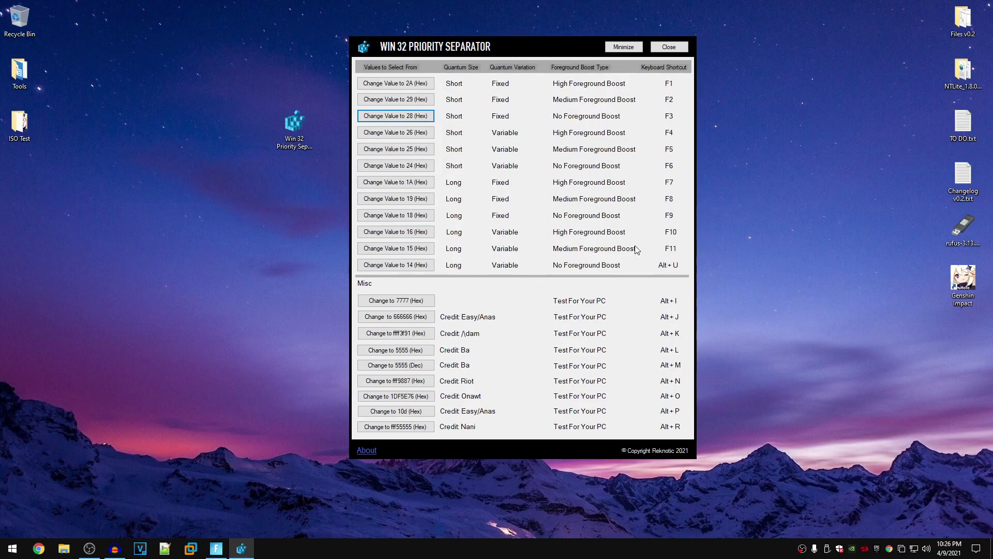
Show the desktop, bring Fortnite up, then return to the separator window
{"action": "key", "text": "super+d"}
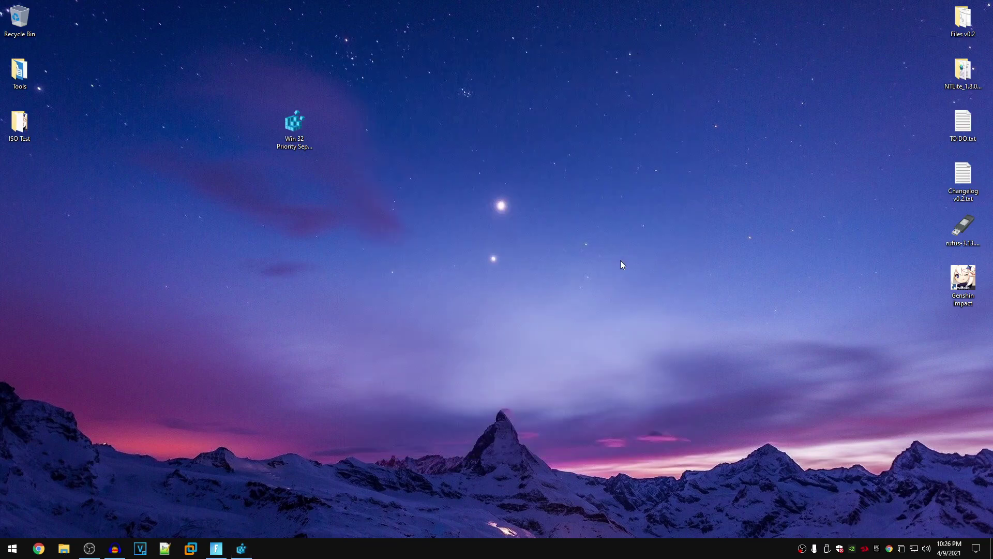
{"action": "left_click", "coordinate": [215, 548]}
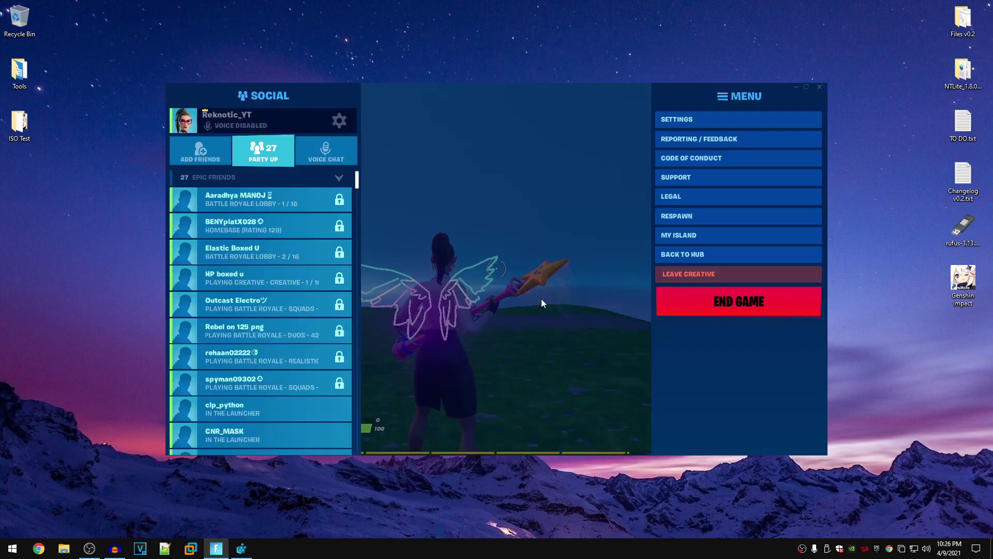
{"action": "key", "text": "alt+Tab"}
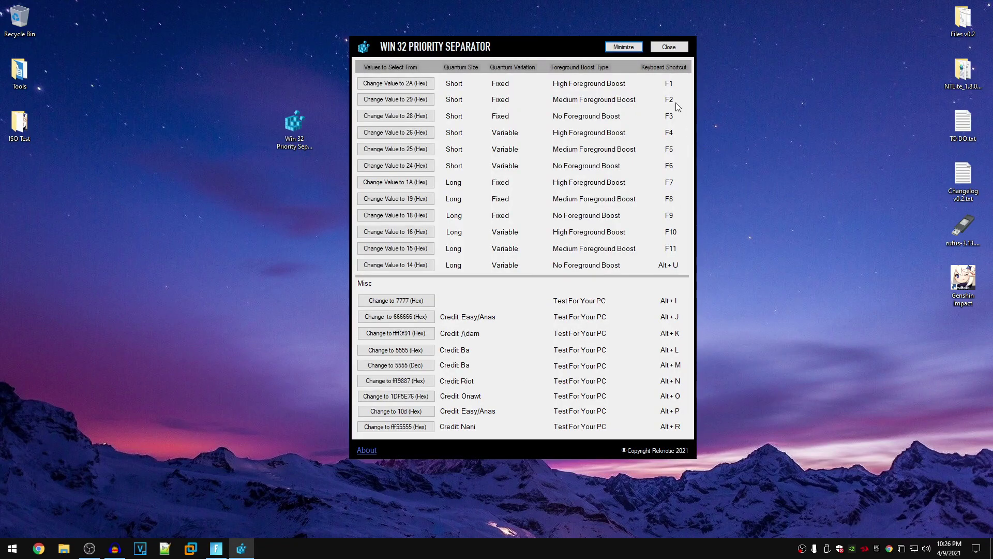
Switch priority separation to 2A Hex, then back to 14 Hex with Alt+U, confirming both
{"action": "left_click", "coordinate": [414, 87]}
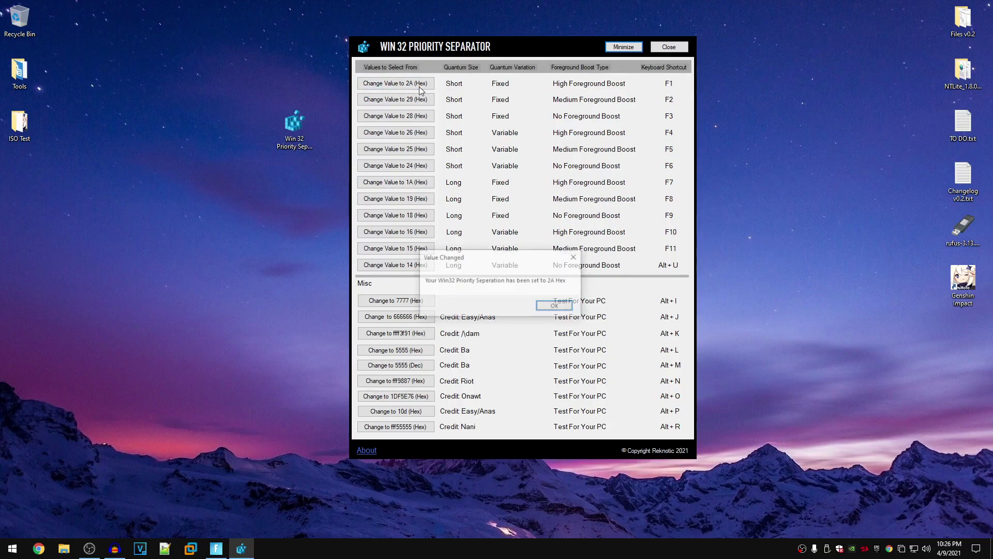
{"action": "left_click", "coordinate": [555, 305]}
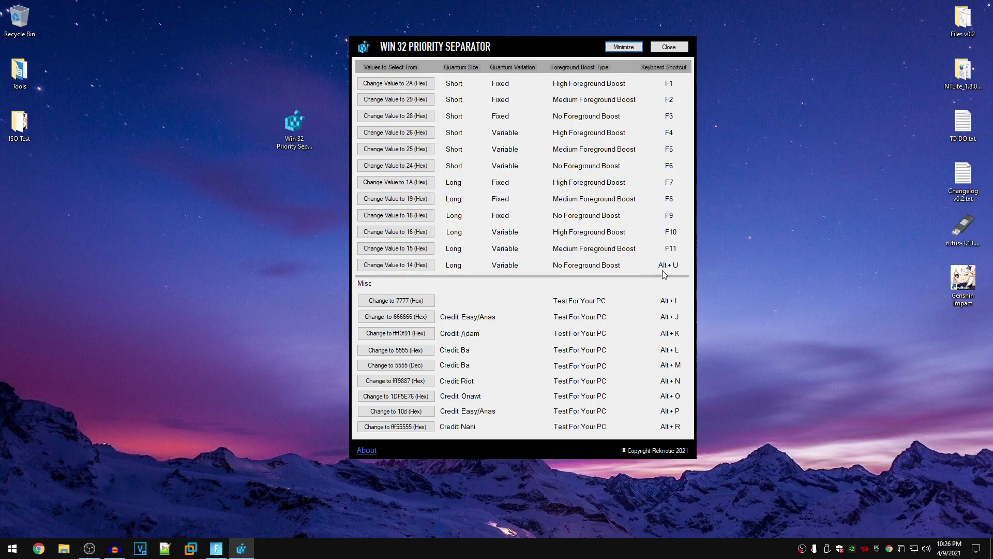
{"action": "key", "text": "alt+u"}
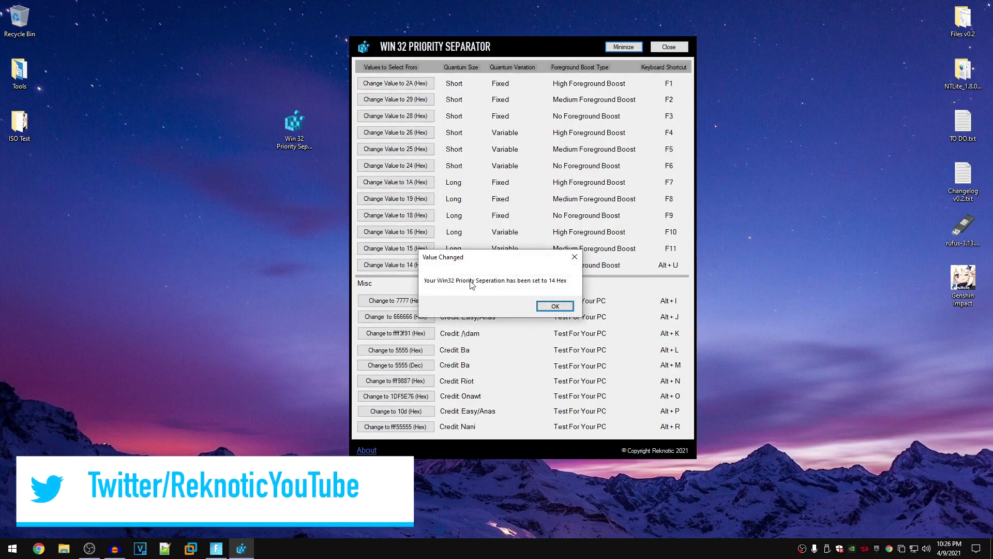
{"action": "left_click", "coordinate": [567, 304]}
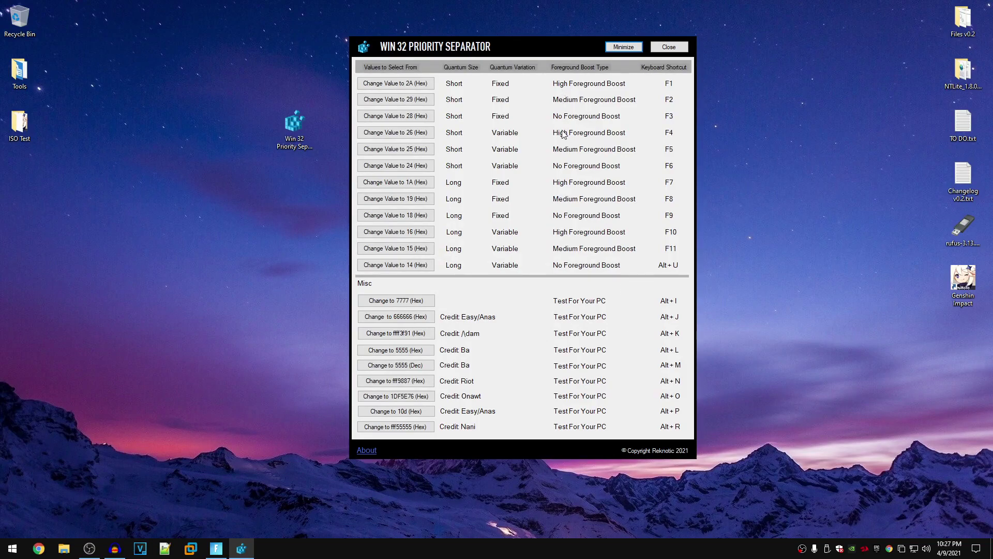
Move the separator window to the right edge of the screen
{"action": "left_click_drag", "start_coordinate": [521, 53], "coordinate": [801, 63]}
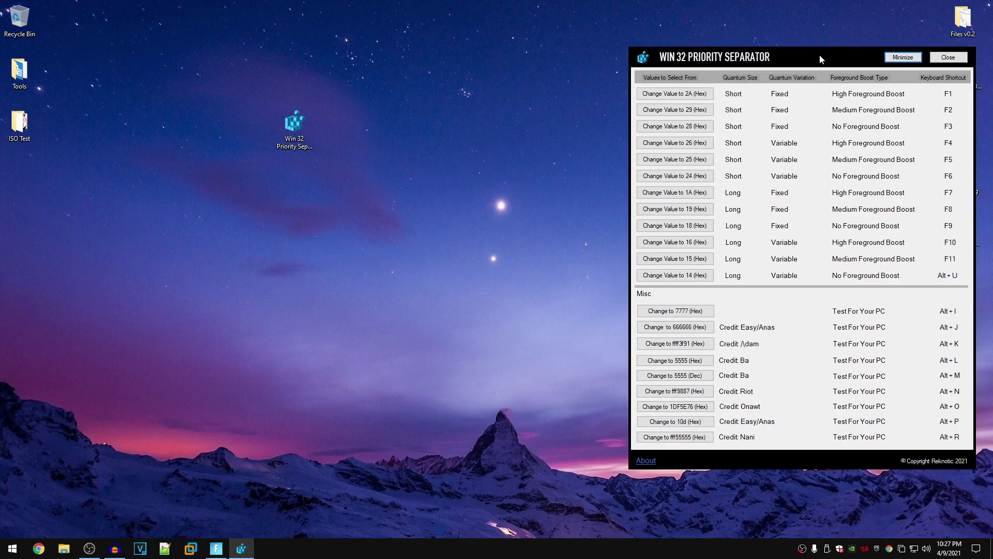
{"action": "left_click_drag", "start_coordinate": [821, 60], "coordinate": [833, 59]}
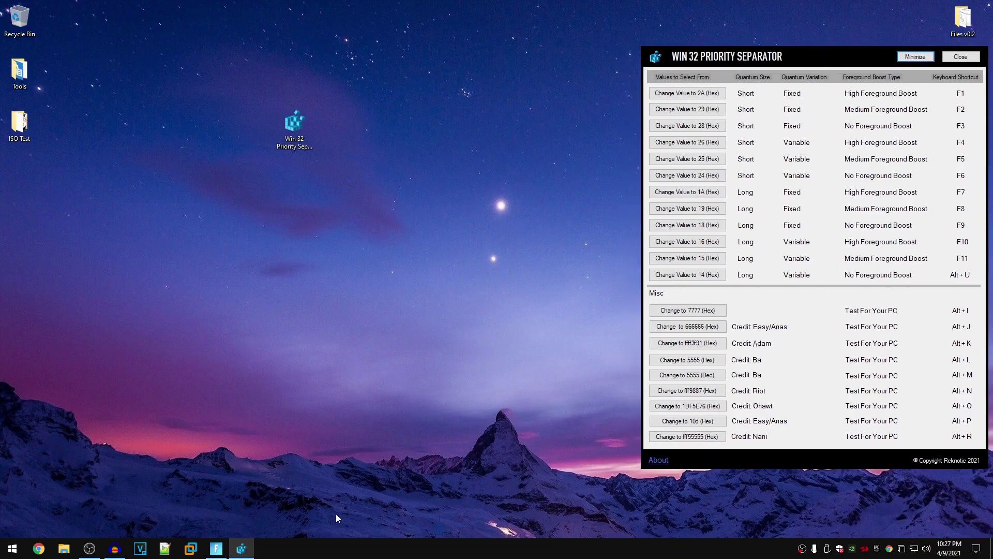
Bring Fortnite to the front and close its social and menu panels
{"action": "left_click", "coordinate": [216, 548]}
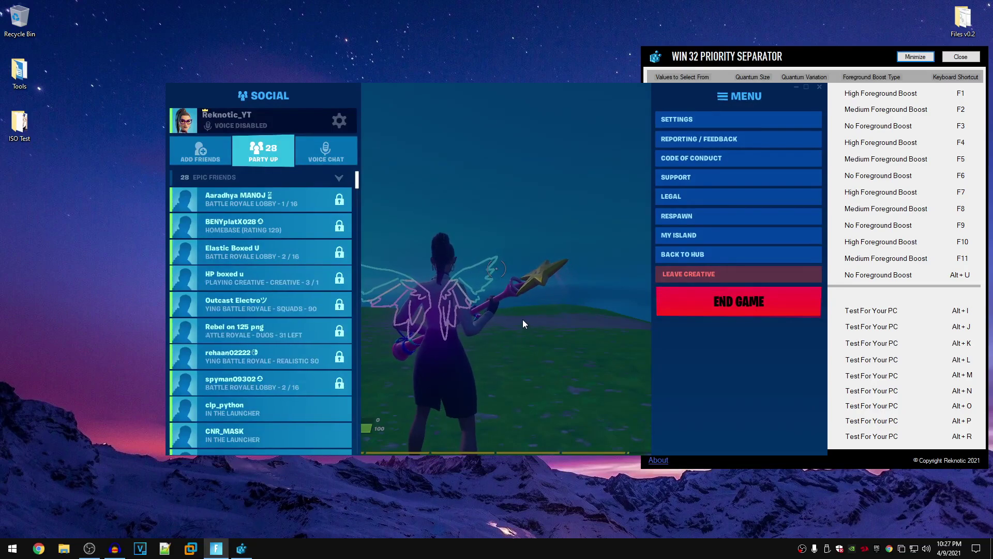
{"action": "key", "text": "Escape"}
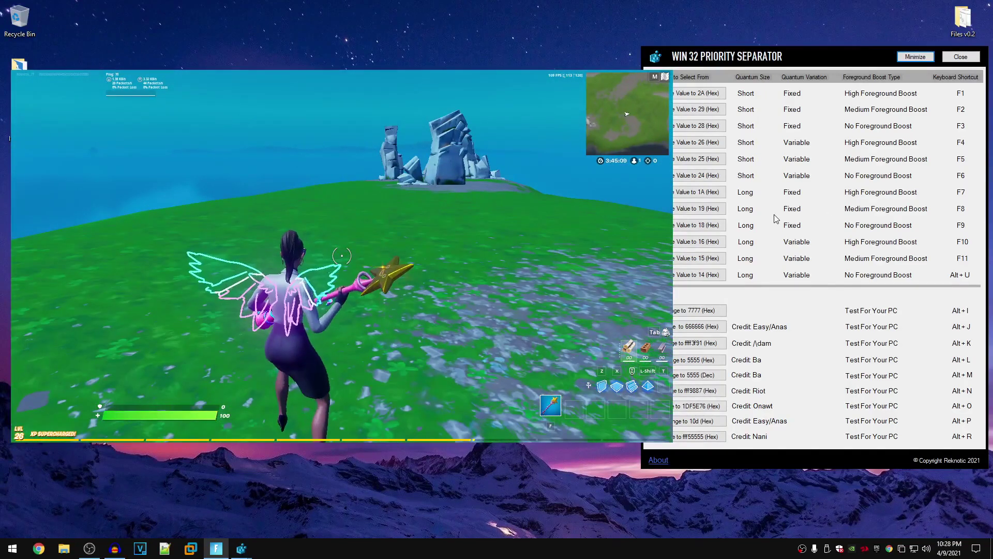
From Fortnite's pause menu, set separation to 16 Hex with F10 and confirm the change
{"action": "key", "text": "Escape"}
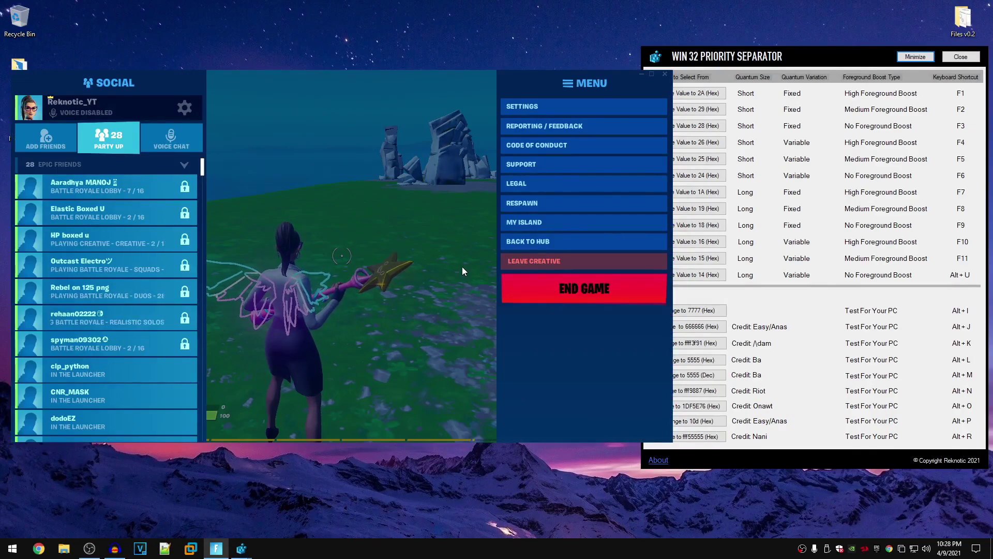
{"action": "key", "text": "F10"}
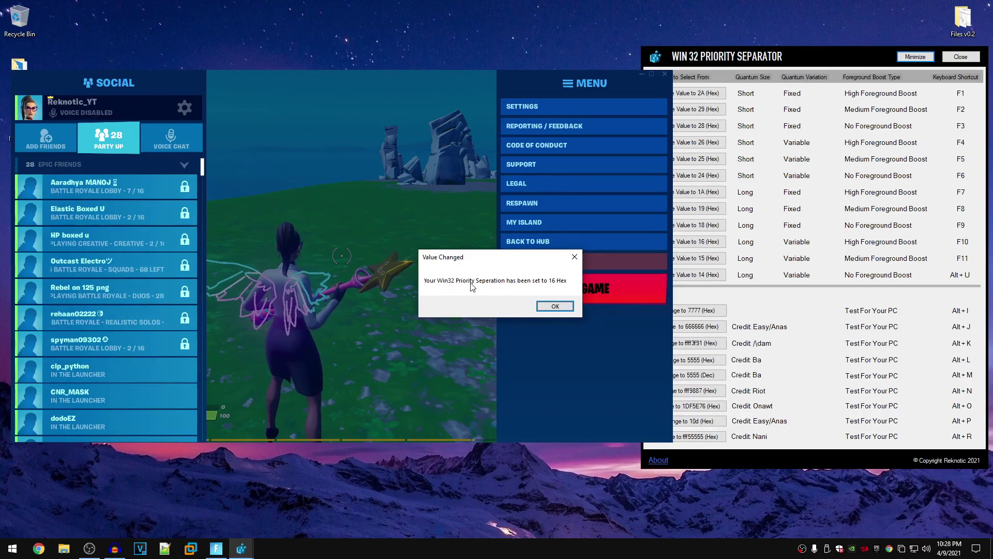
{"action": "left_click", "coordinate": [554, 306]}
Close Fortnite's pause menu and resume gameplay
{"action": "key", "text": "Escape"}
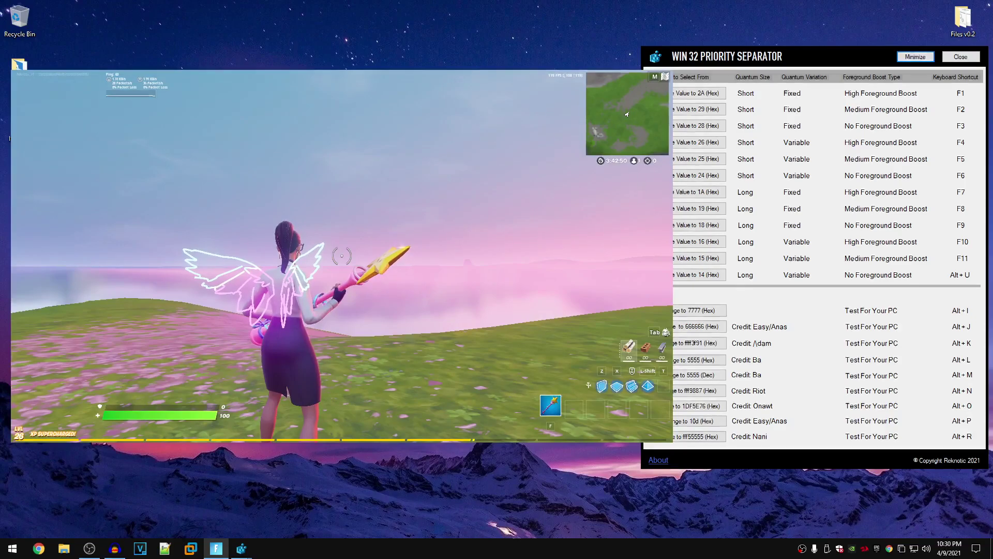
Open Fortnite's pause menu and switch priority separation to 28 Hex with F3
{"action": "key", "text": "Escape"}
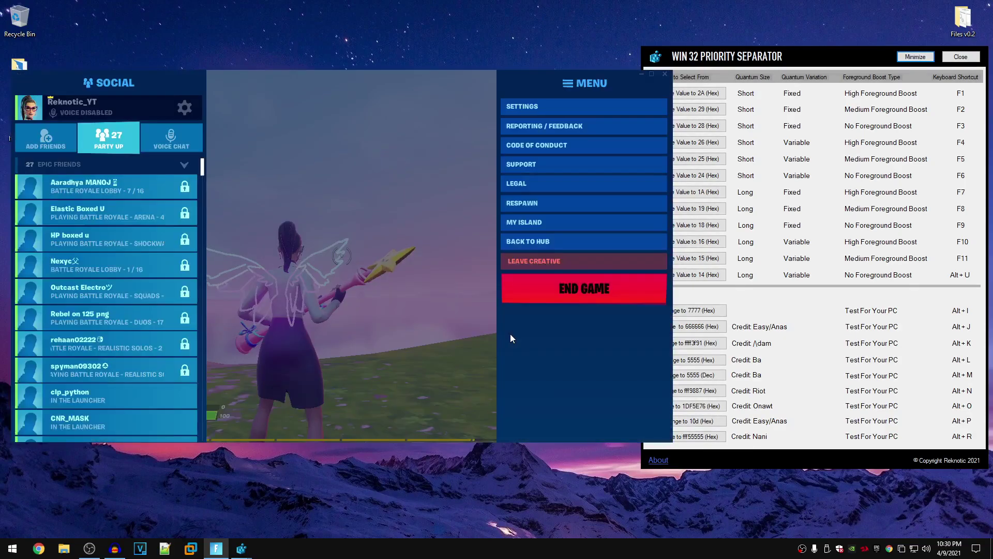
{"action": "key", "text": "F3"}
{"action": "key", "text": "F3"}
{"action": "key", "text": "F3"}
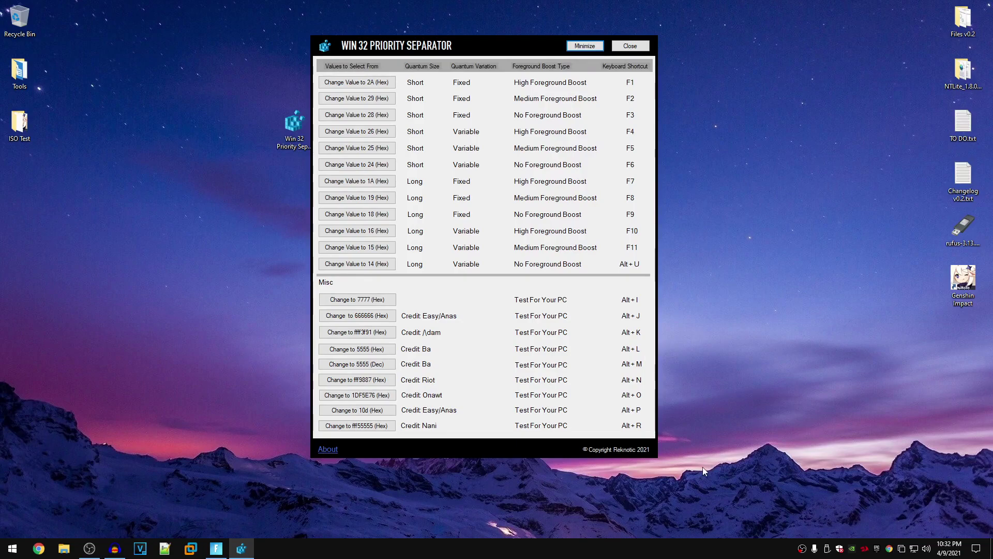
{"action": "right_click", "coordinate": [544, 549]}
{"action": "left_click", "coordinate": [573, 508]}
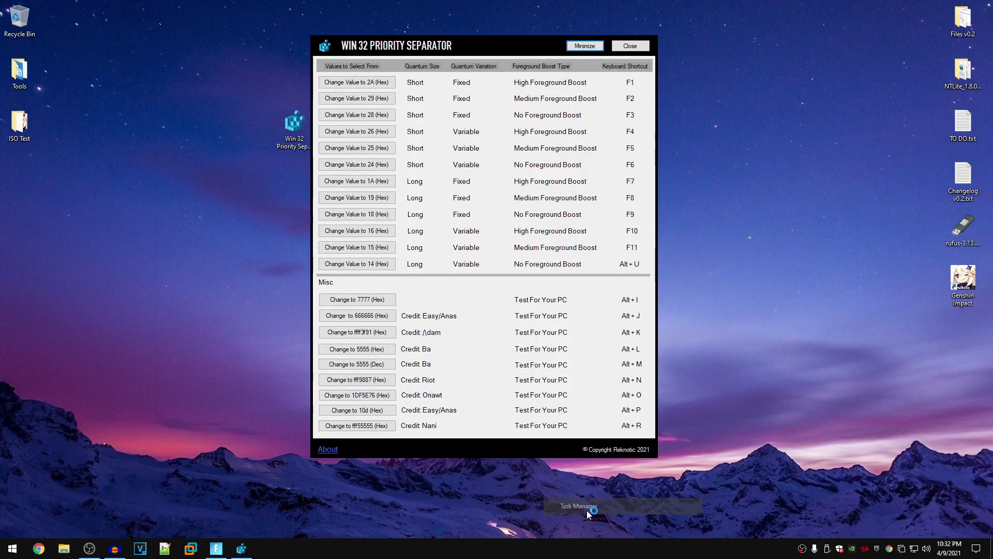
{"action": "left_click_drag", "start_coordinate": [384, 101], "coordinate": [659, 89]}
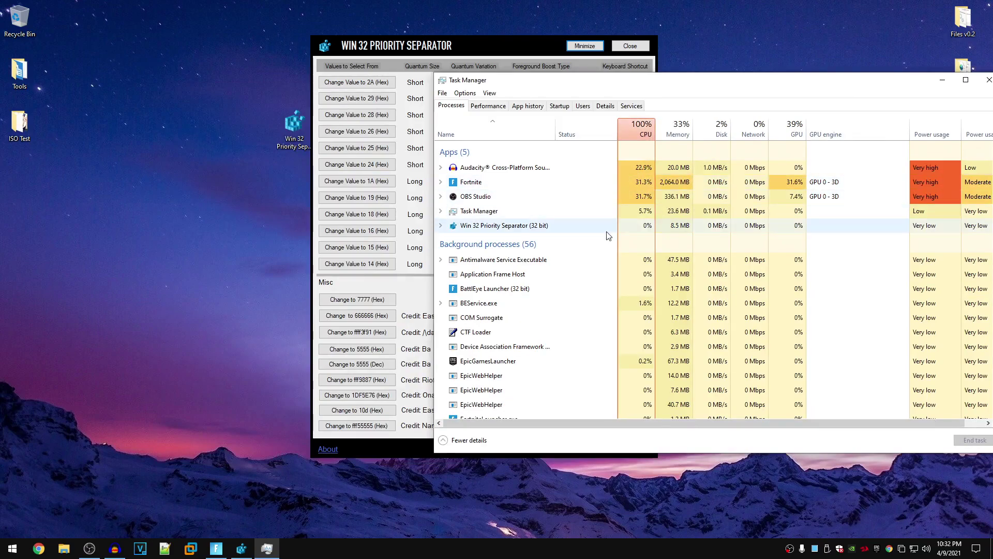
{"action": "left_click", "coordinate": [682, 226]}
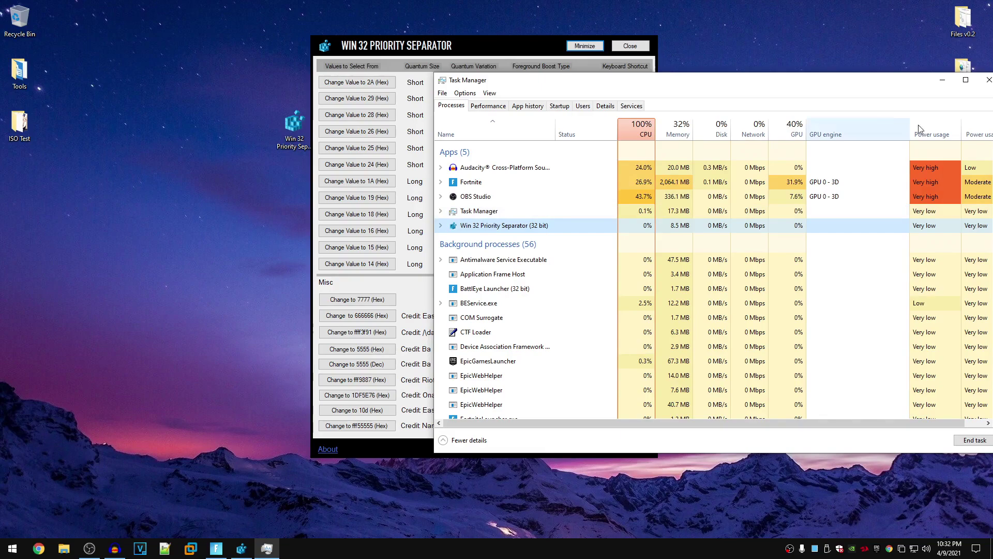
{"action": "left_click_drag", "start_coordinate": [849, 87], "coordinate": [615, 102]}
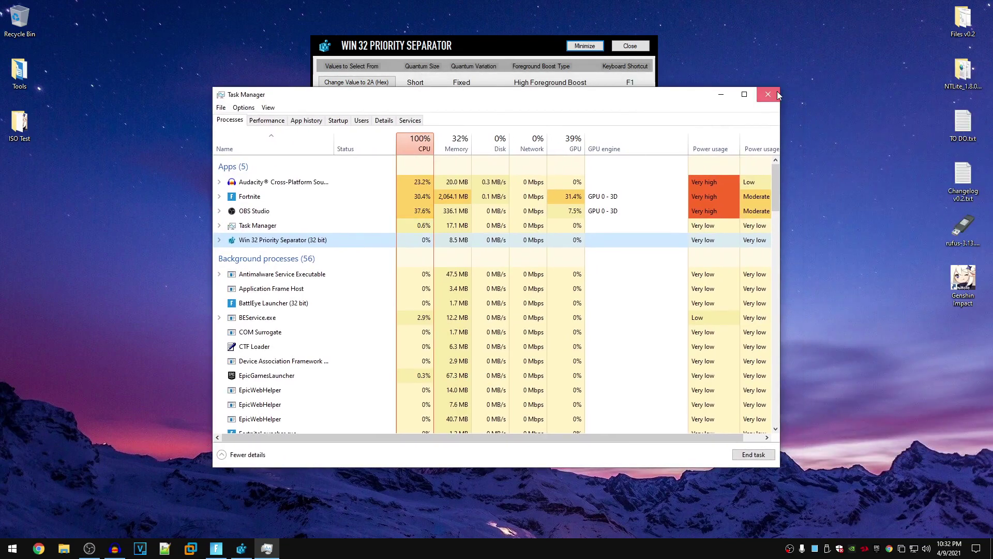
{"action": "left_click", "coordinate": [769, 96]}
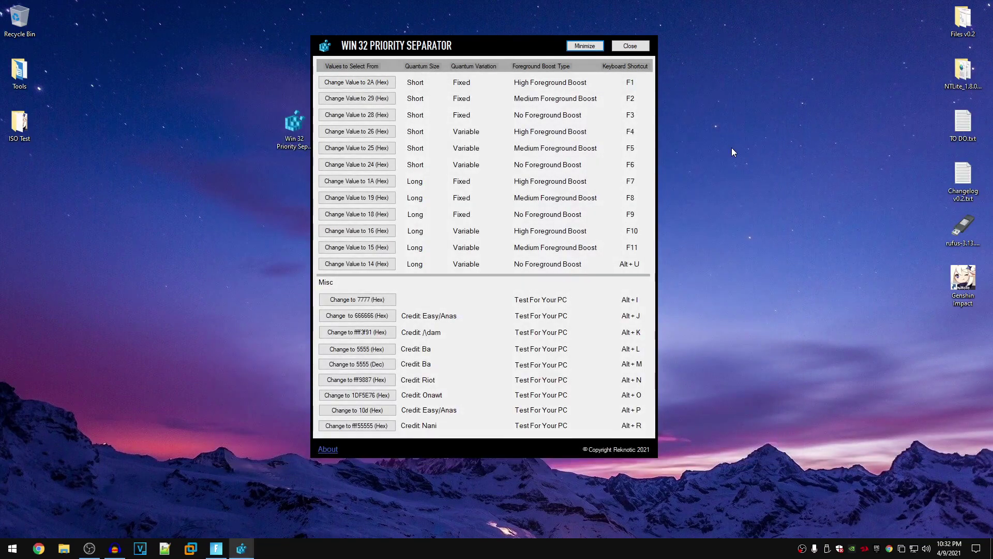
Minimize the separator, confirm the 25 Hex value change, then close the app
{"action": "left_click", "coordinate": [585, 46]}
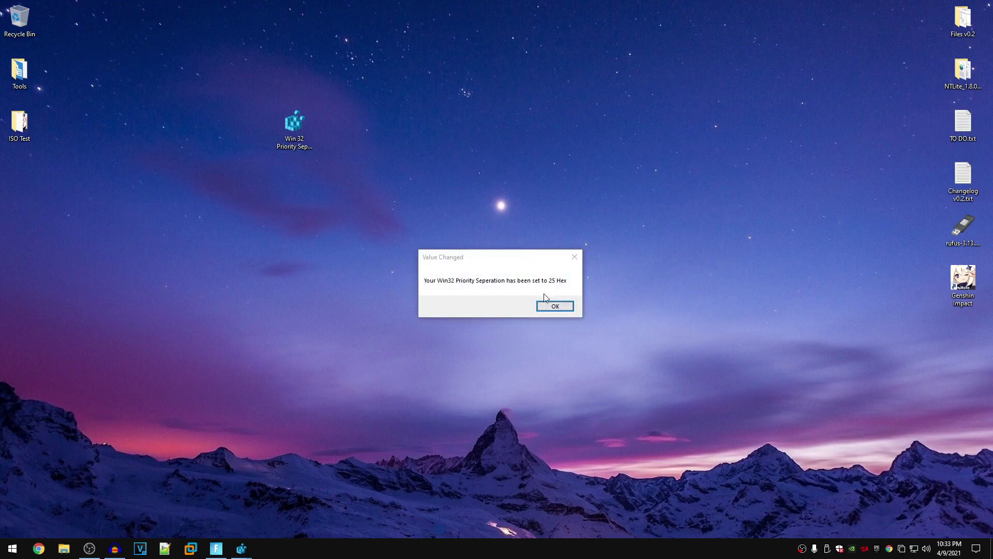
{"action": "left_click", "coordinate": [555, 306]}
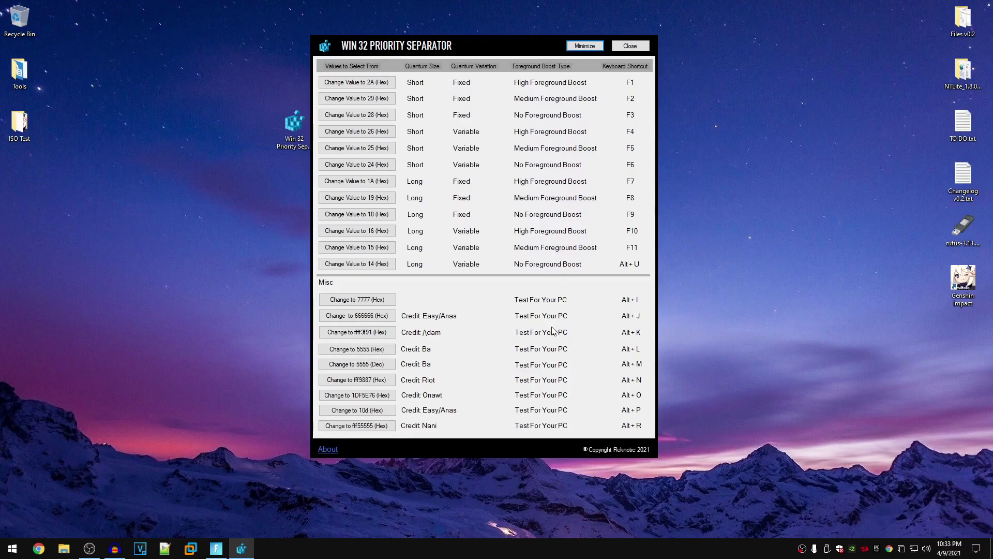
{"action": "left_click", "coordinate": [642, 47]}
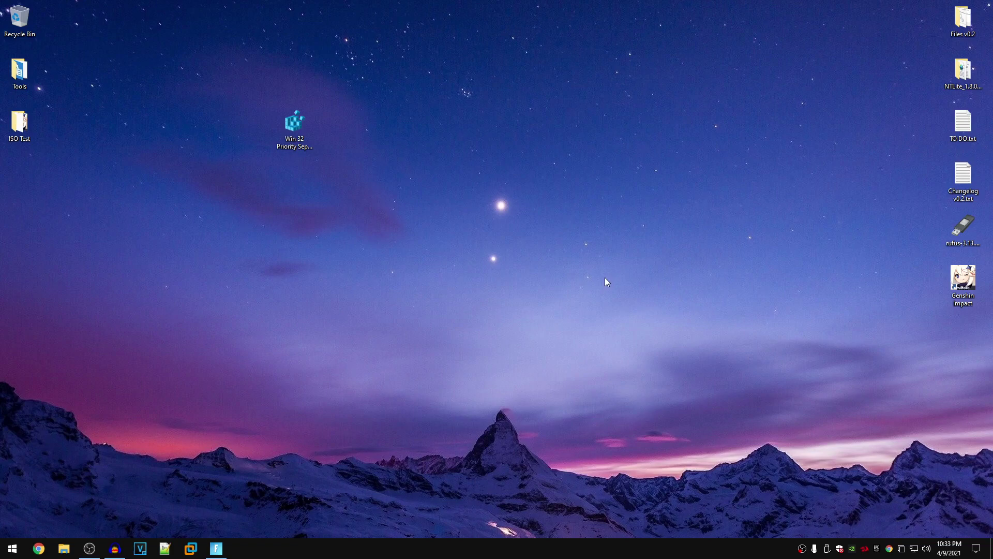
Move the Win 32 Priority Separator desktop icon into the left column, directly below ISO Test
{"action": "left_click_drag", "start_coordinate": [295, 124], "coordinate": [262, 197]}
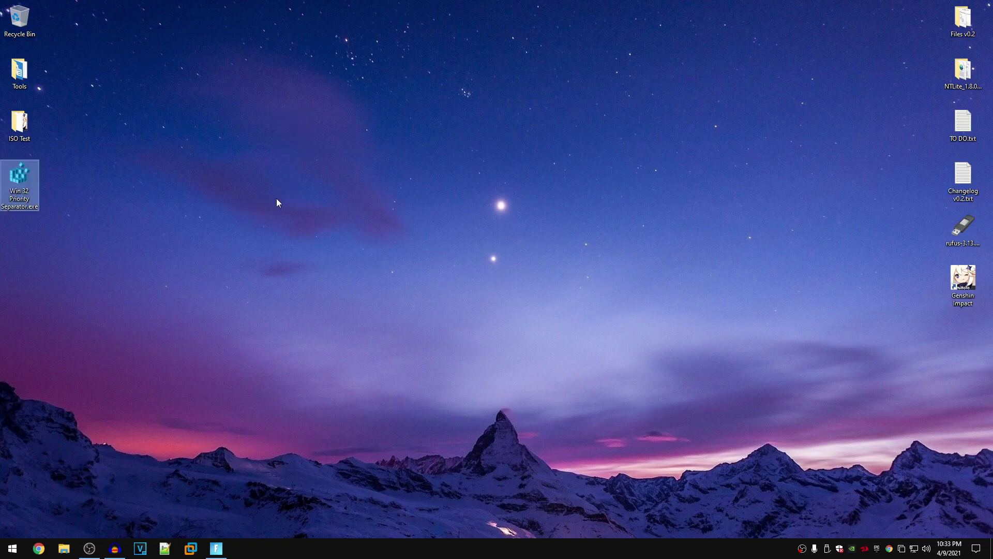